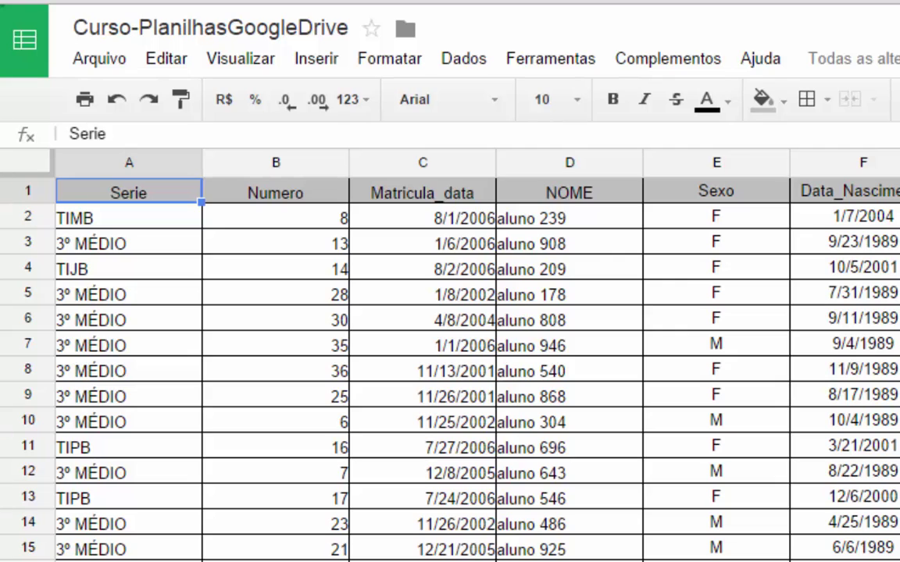
pyautogui.click(406, 320)
pyautogui.click(285, 297)
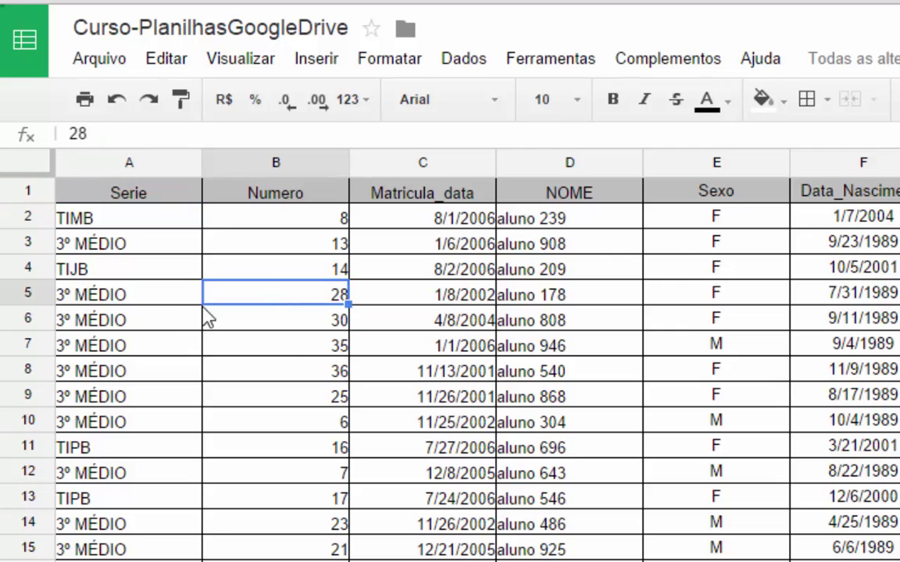
pyautogui.click(125, 296)
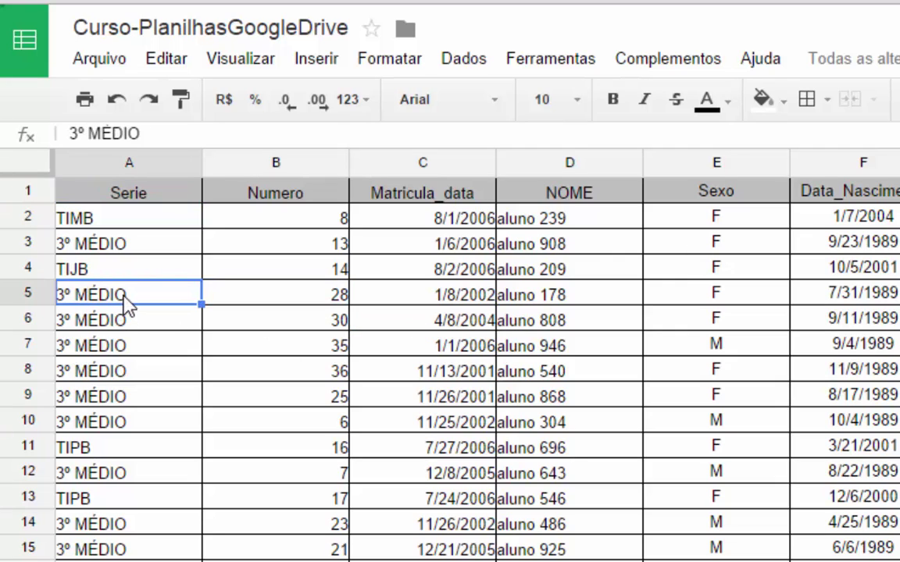
pyautogui.click(450, 68)
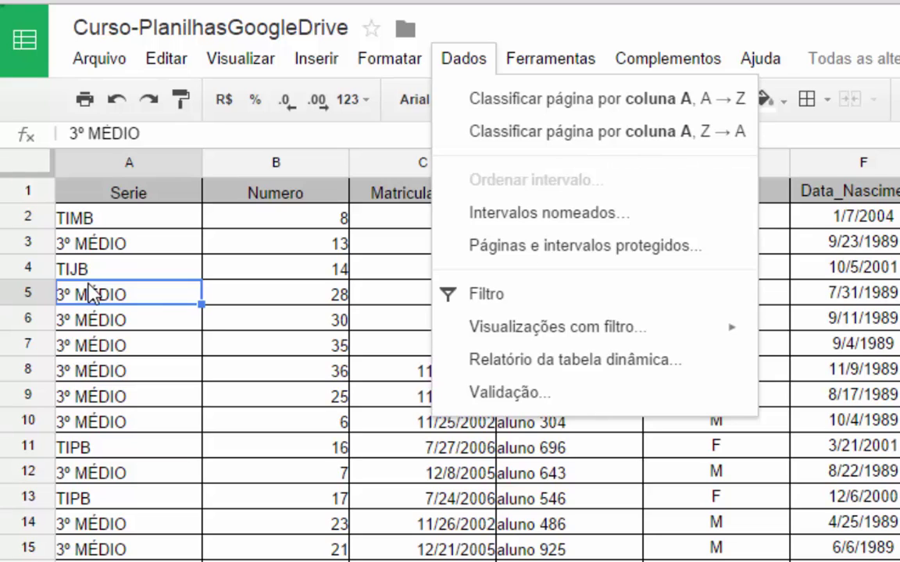
pyautogui.click(890, 269)
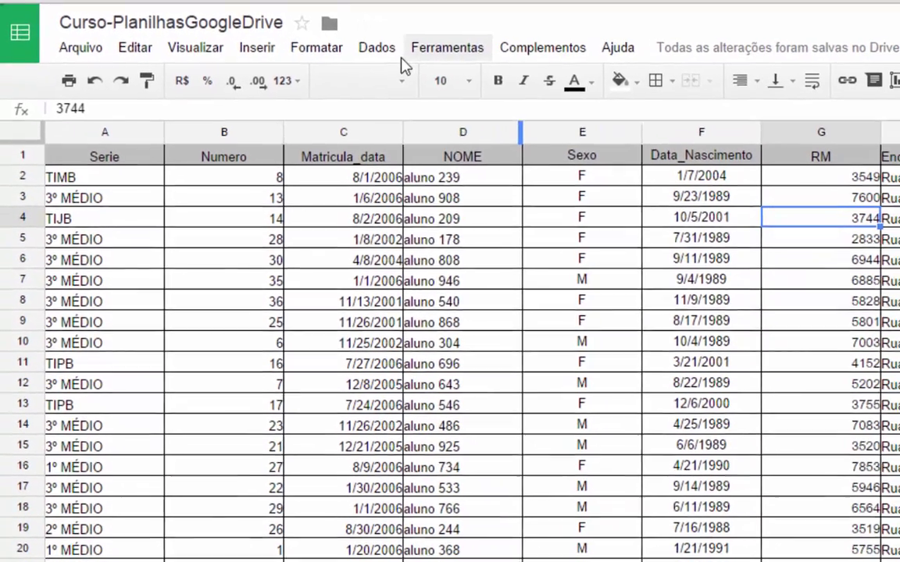
pyautogui.click(466, 59)
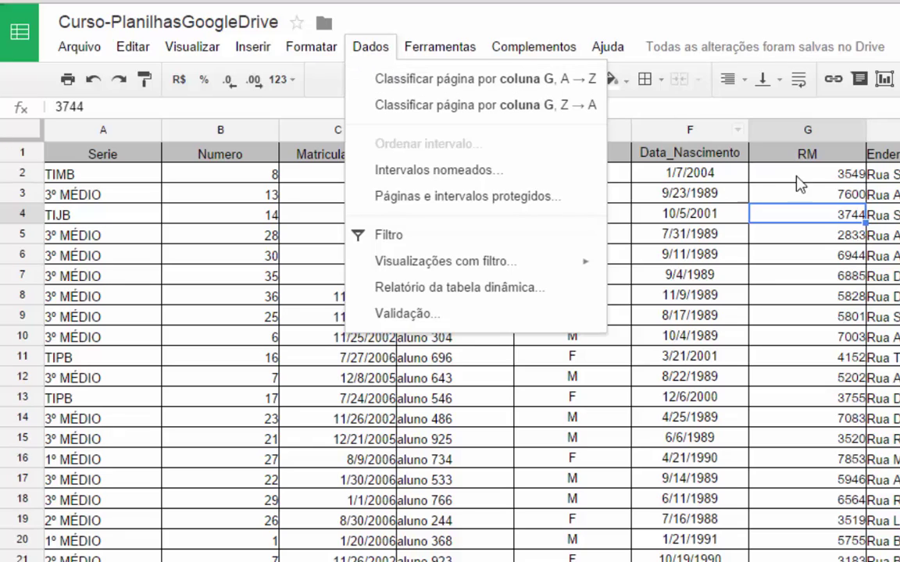
pyautogui.click(660, 228)
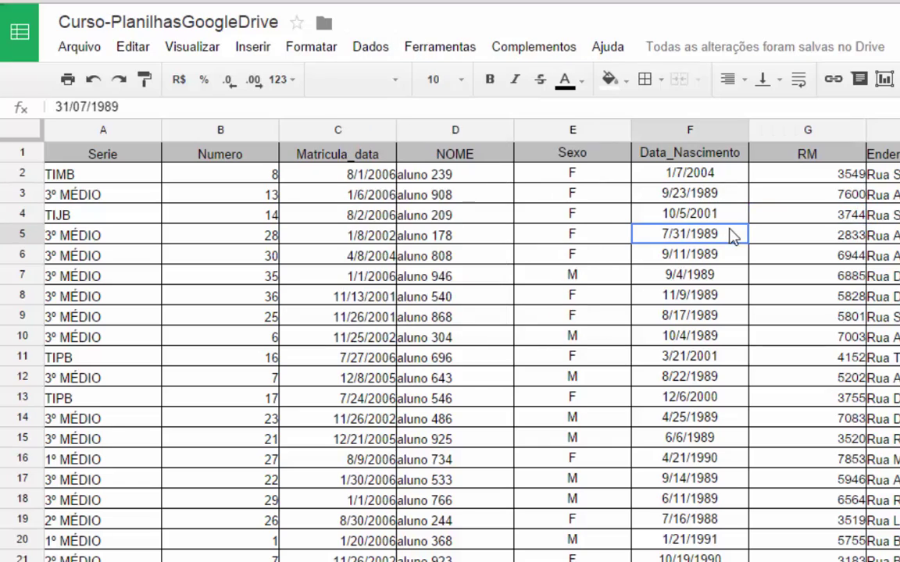
# Step: Try sorting the whole sheet by column A, A → Z, and undo the sort
pyautogui.click(128, 214)
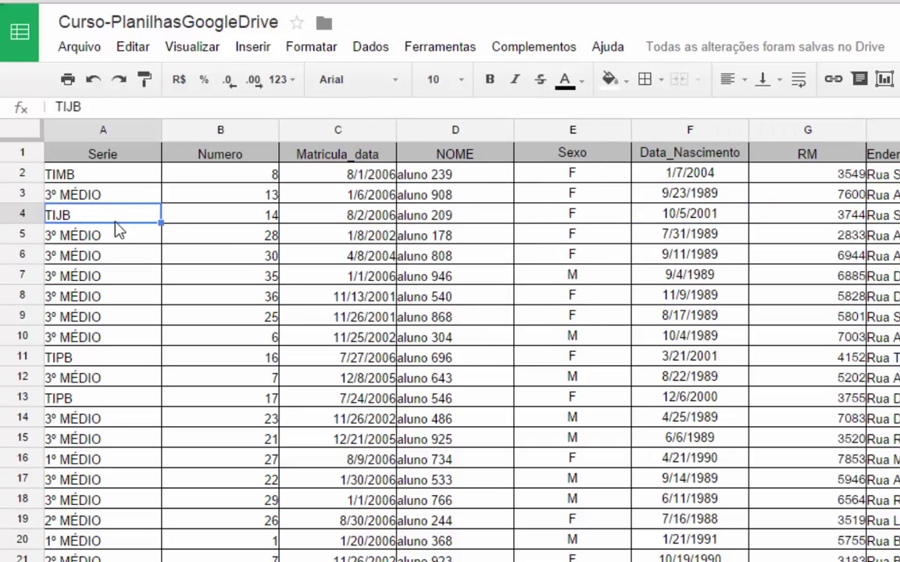
pyautogui.click(372, 48)
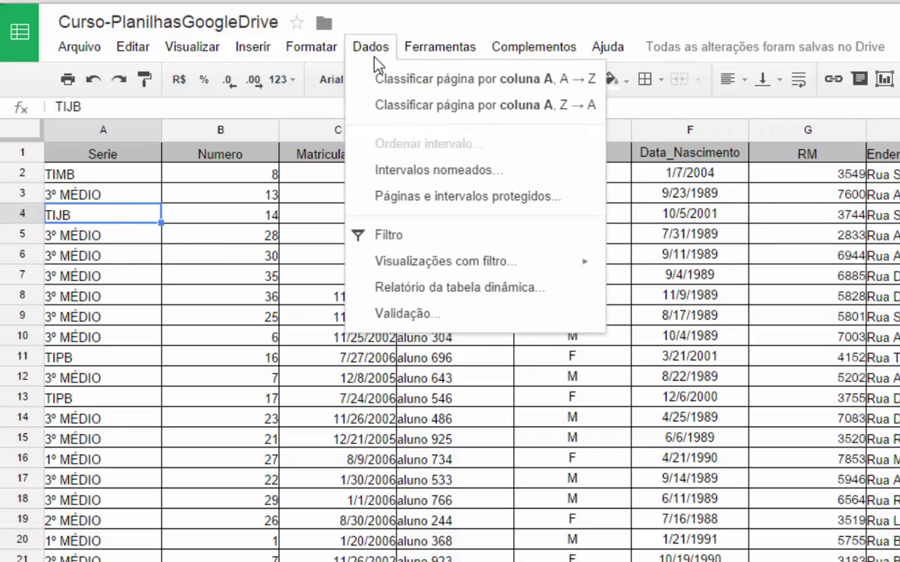
pyautogui.click(427, 88)
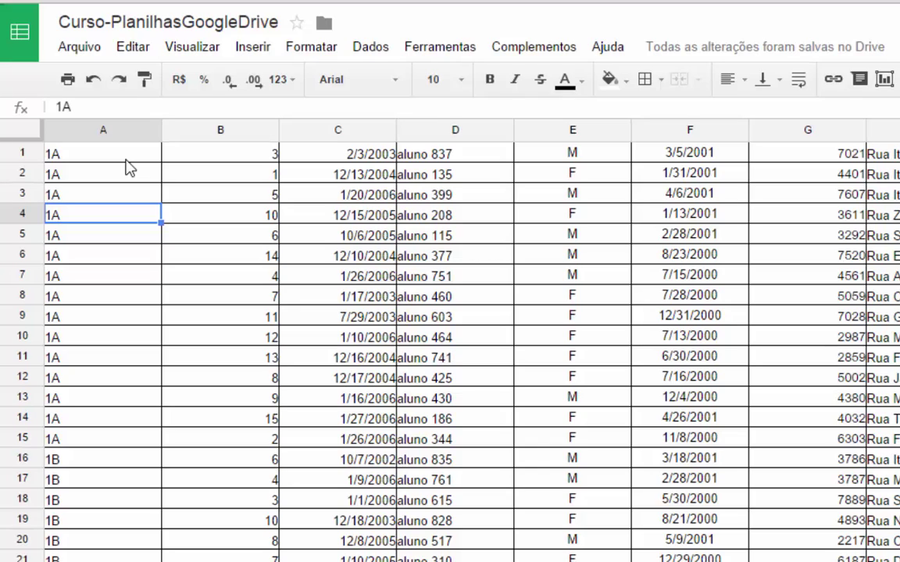
pyautogui.hotkey('ctrl', 'z')
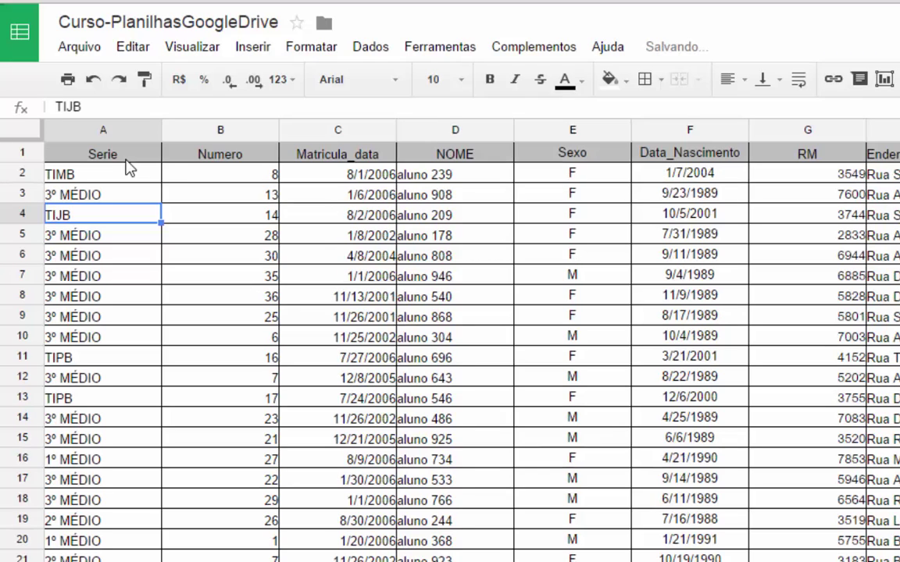
pyautogui.click(469, 297)
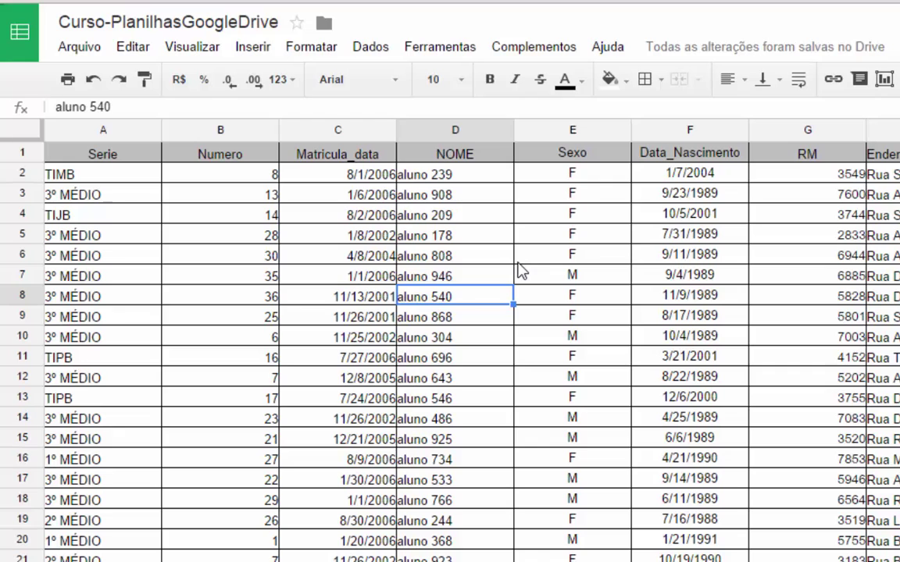
pyautogui.hotkey('ctrl', 'a')
pyautogui.hscroll(6, 521, 269)
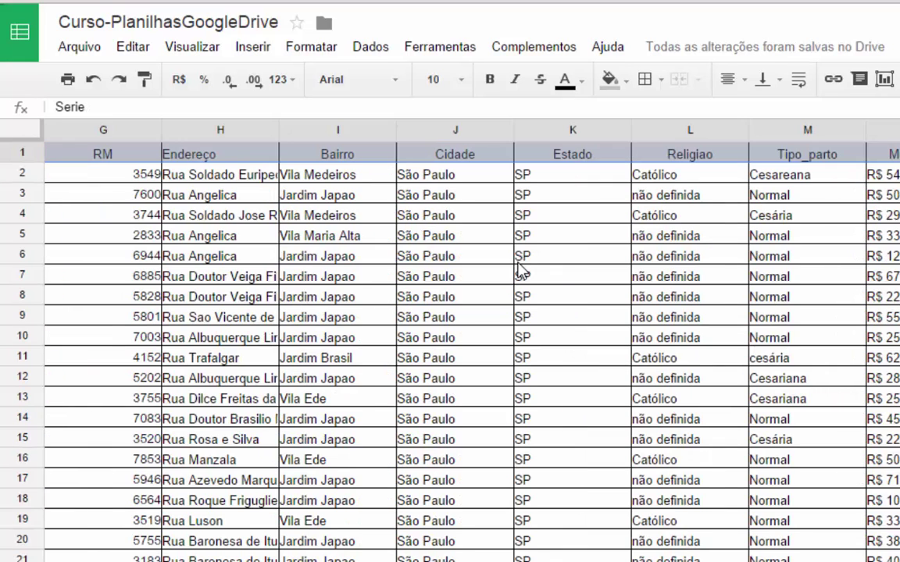
pyautogui.scroll(-20, 521, 270)
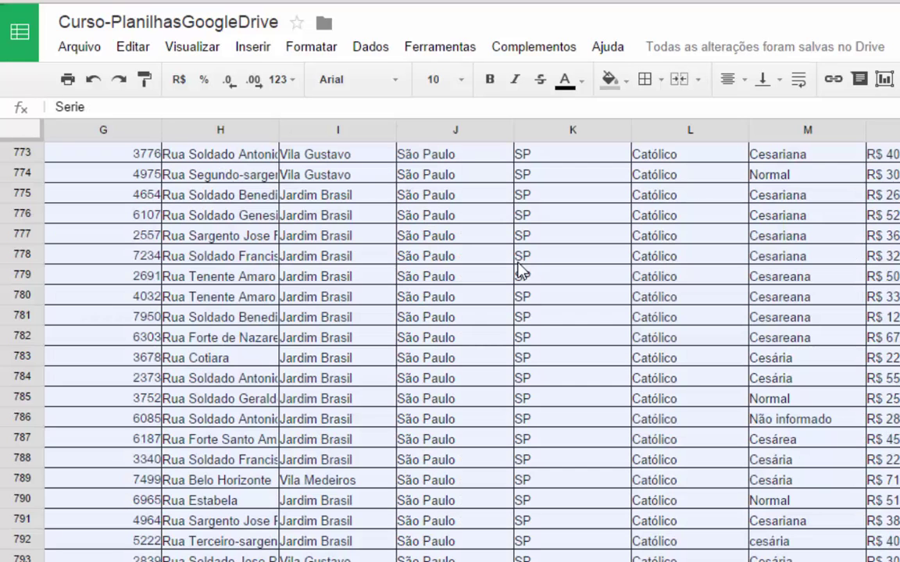
pyautogui.click(484, 425)
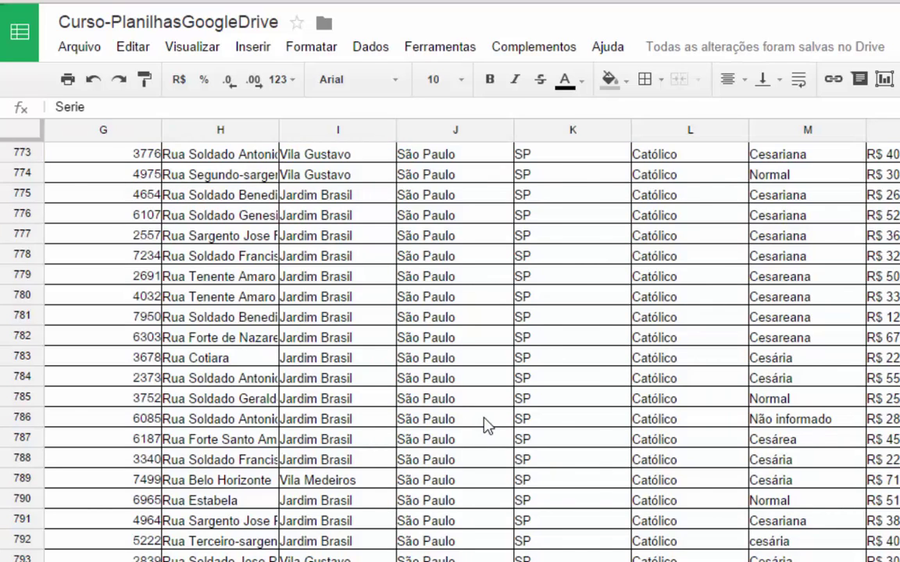
# Step: Select the entire student table from the Serie header in A1 through its last row and column, P793
pyautogui.hotkey('ctrl', 'Home')
pyautogui.press('Right')
pyautogui.press('Left')
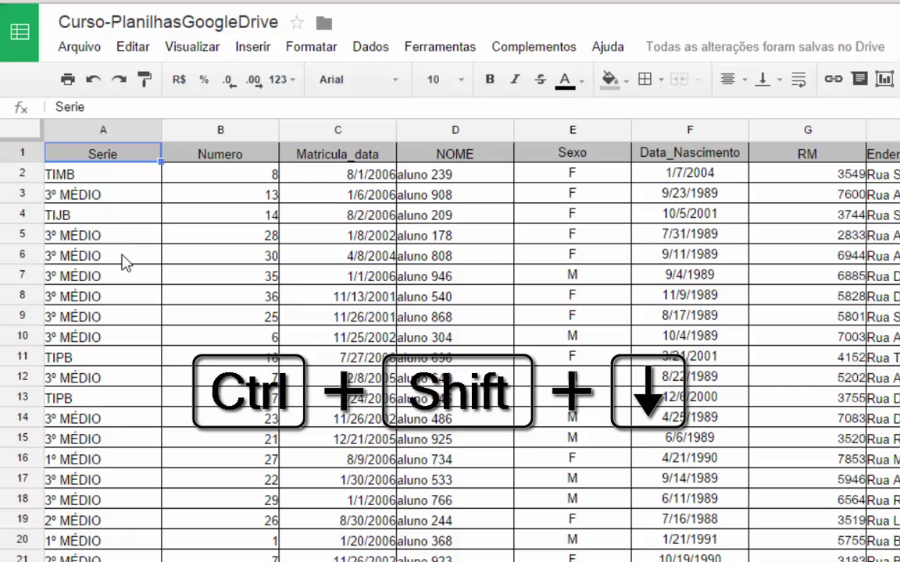
pyautogui.hotkey('ctrl', 'shift', 'Down')
pyautogui.hotkey('ctrl', 'shift', 'Right')
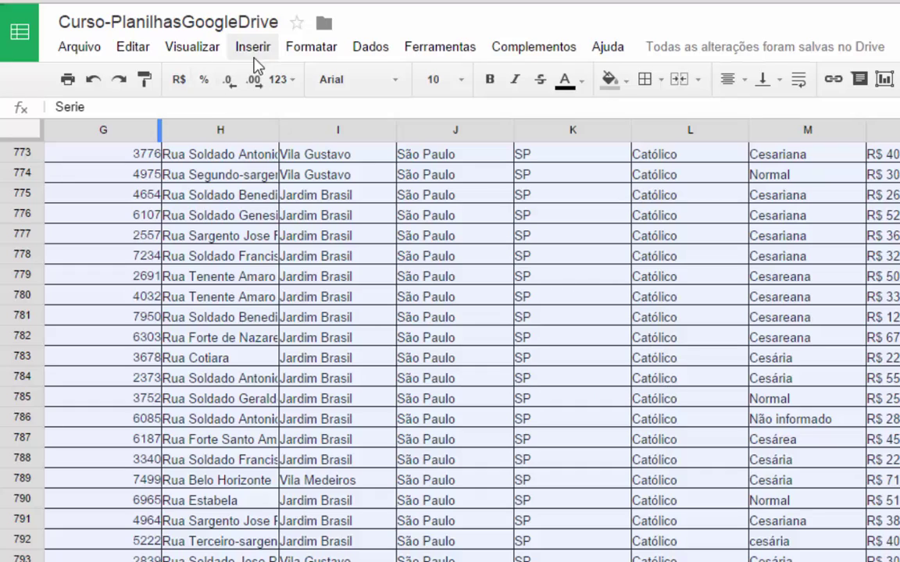
# Step: Set up a range sort that treats the first row as a header, ordering by Serie A → Z and then Numero A → Z
pyautogui.click(369, 48)
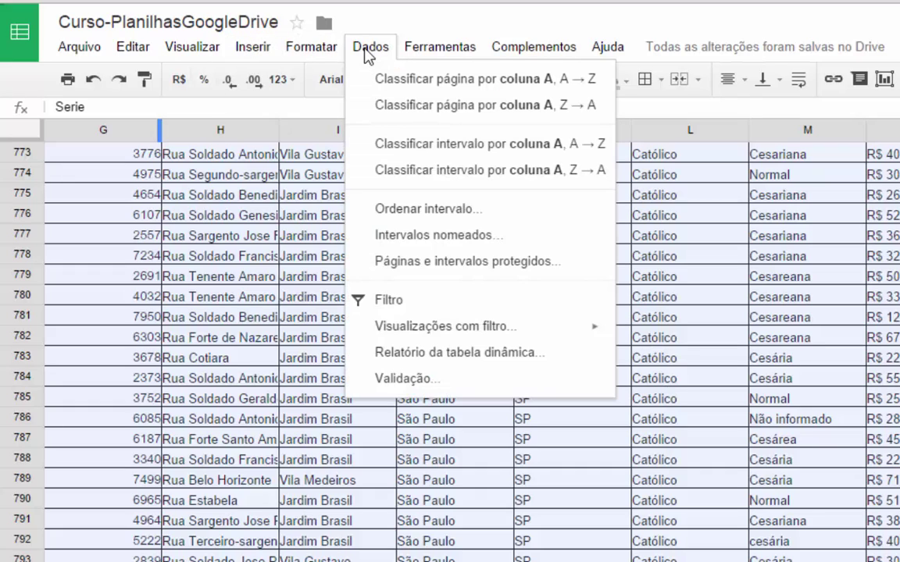
pyautogui.click(450, 217)
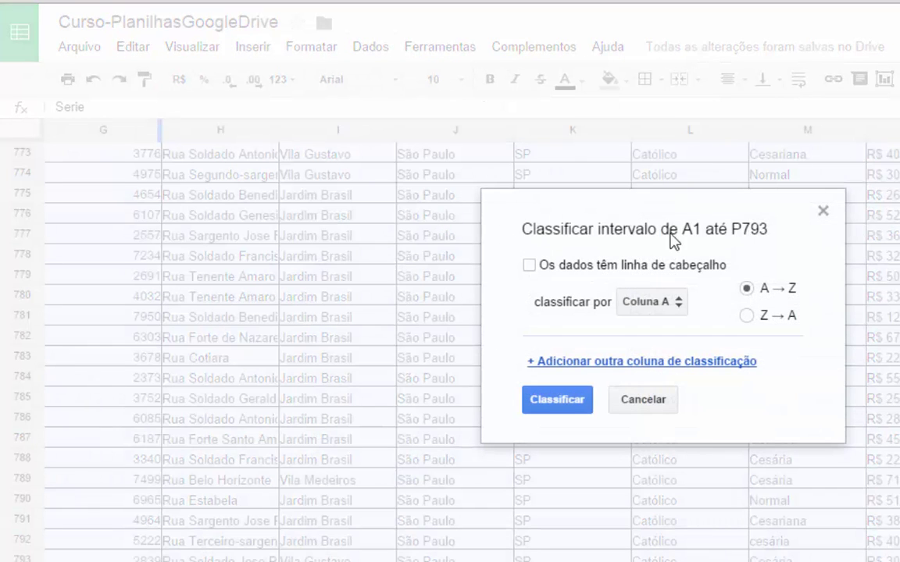
pyautogui.click(528, 265)
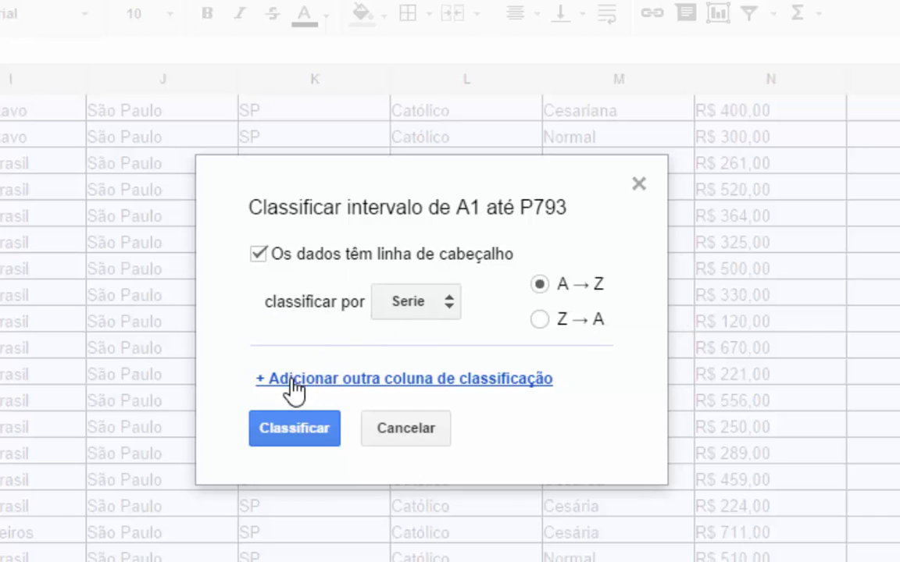
pyautogui.click(485, 381)
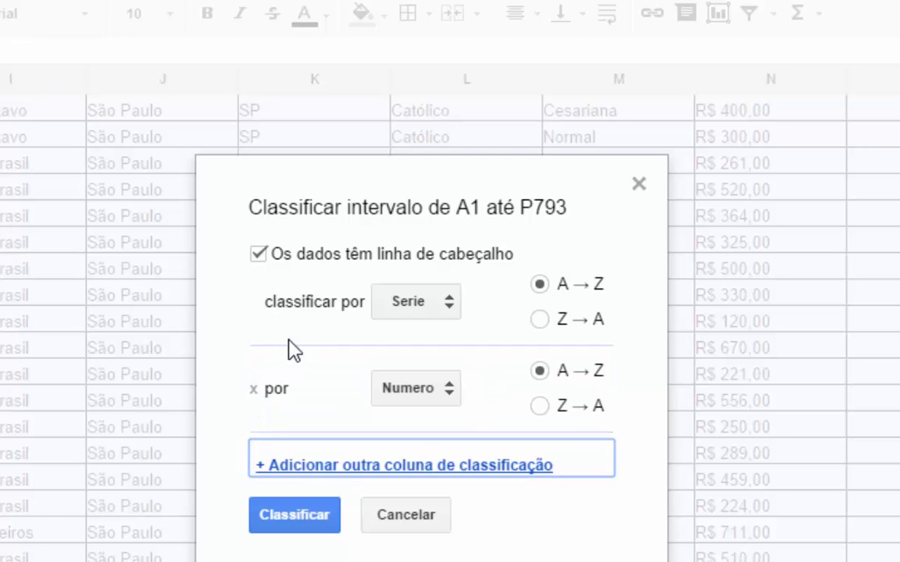
pyautogui.click(393, 400)
pyautogui.click(431, 388)
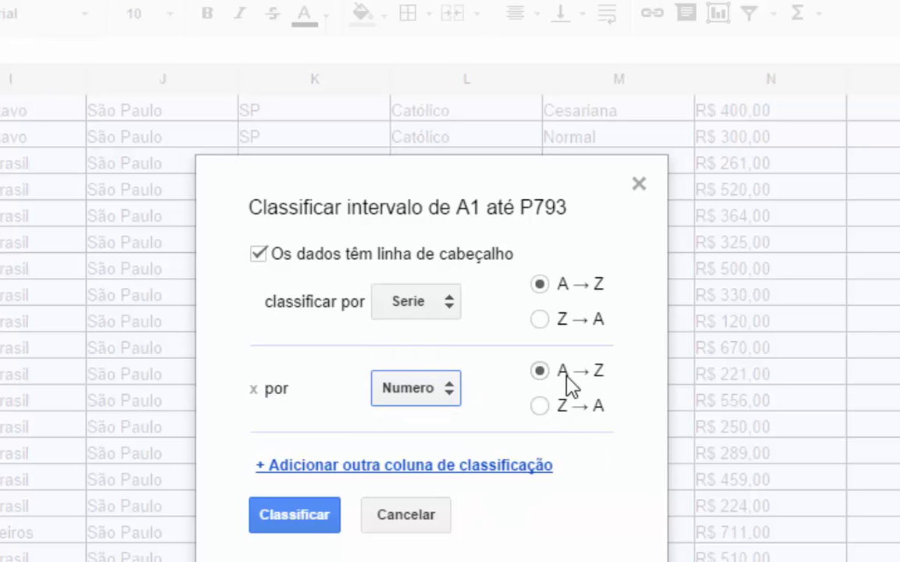
# Step: Add NOME, A → Z, as the third sort column and sort the selected range
pyautogui.click(348, 467)
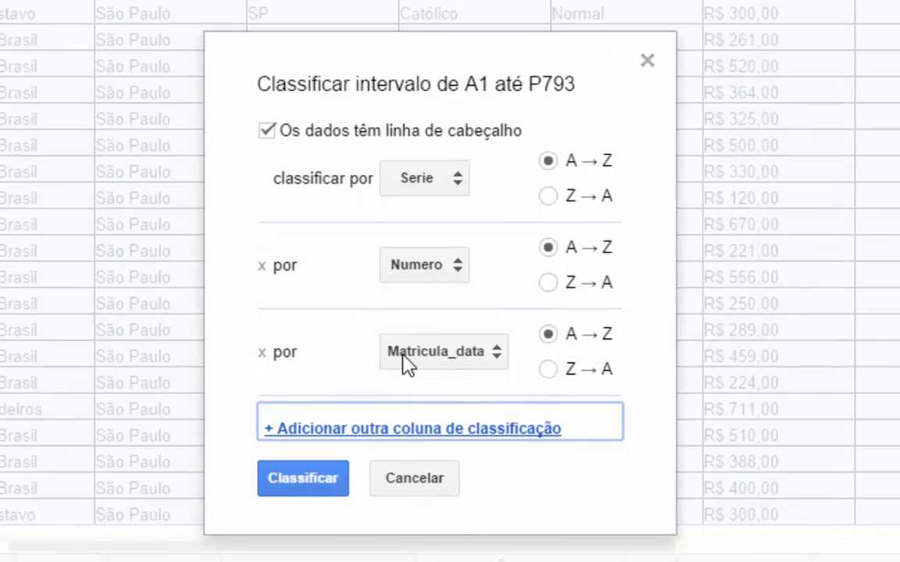
pyautogui.click(404, 361)
pyautogui.click(436, 384)
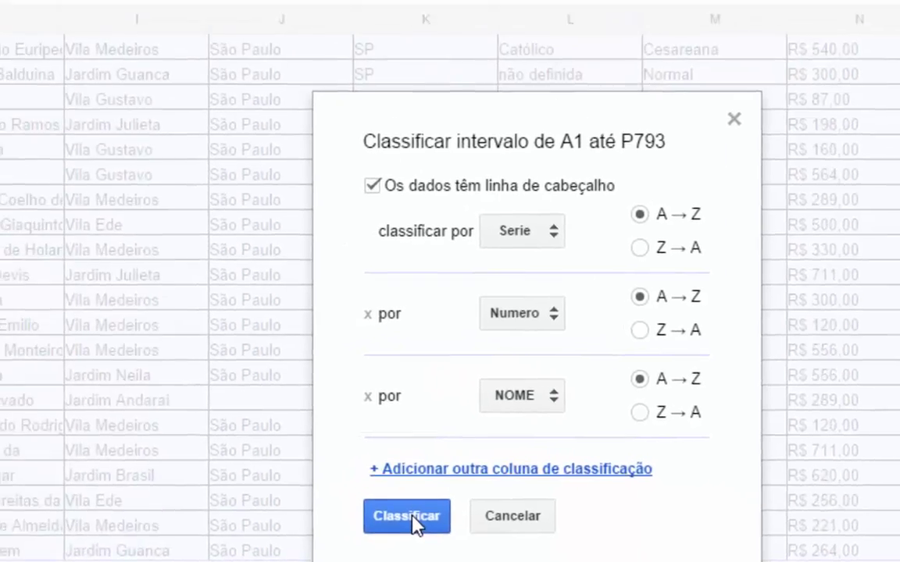
pyautogui.click(313, 482)
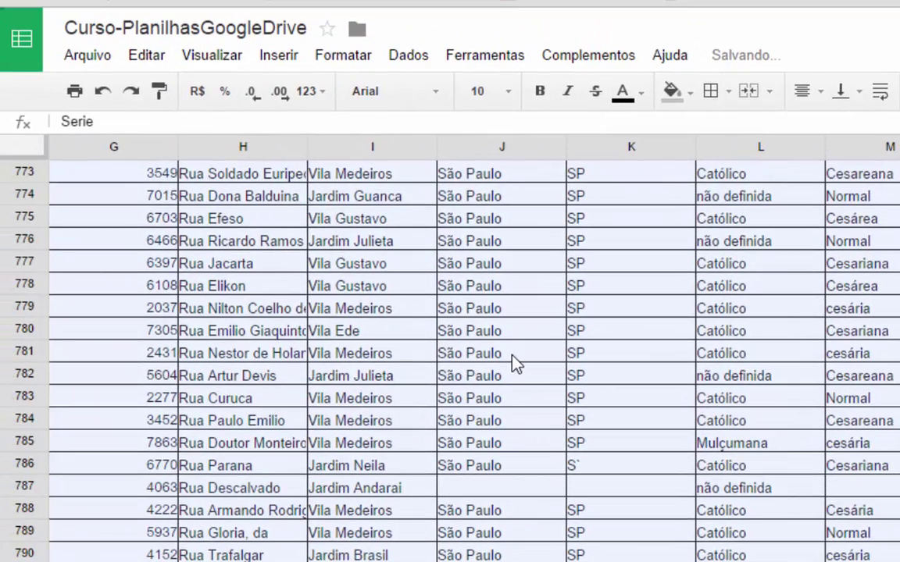
pyautogui.click(516, 363)
pyautogui.scroll(5, 328, 283)
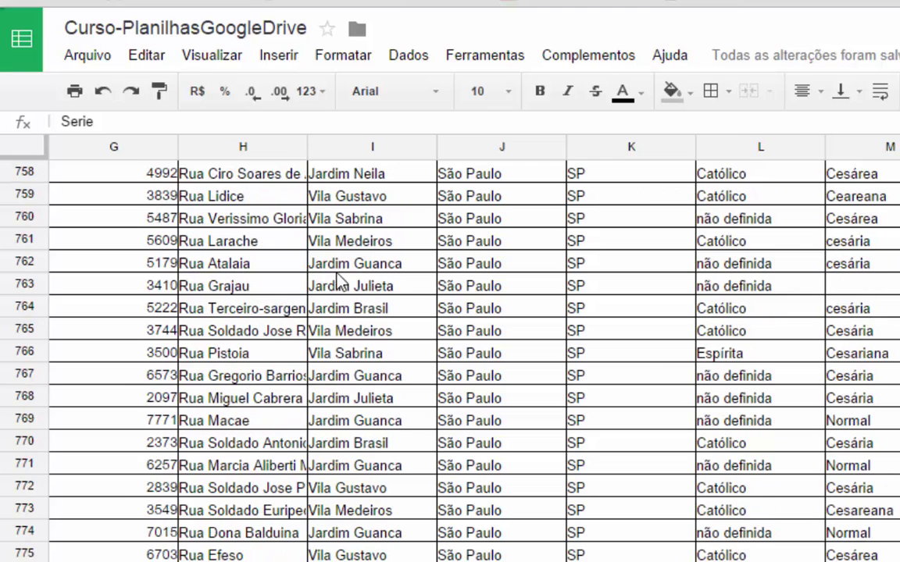
pyautogui.scroll(8, 391, 251)
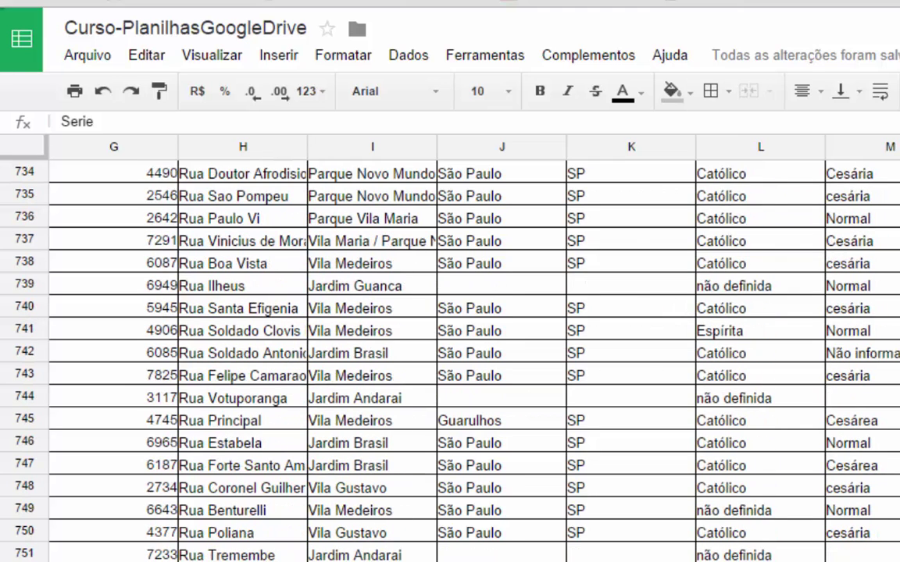
pyautogui.hotkey('ctrl', 'Home')
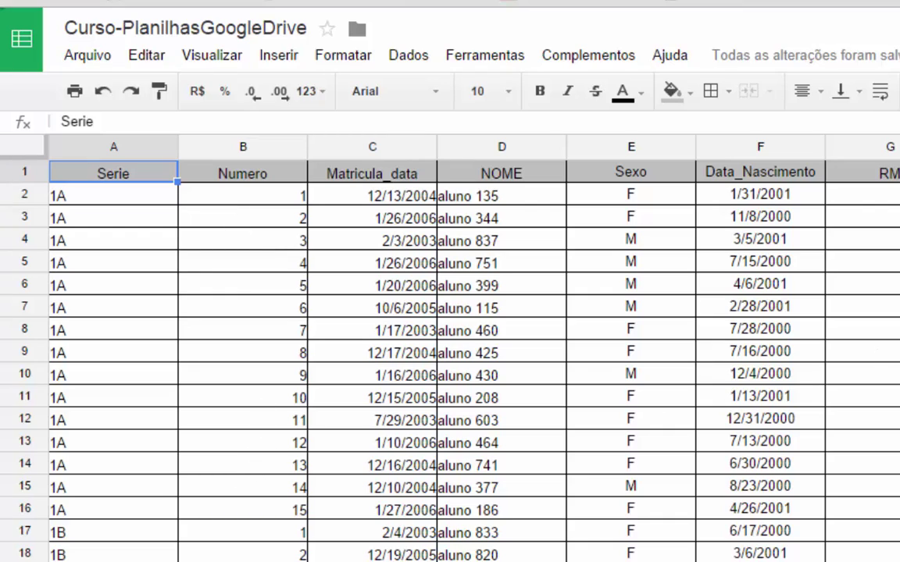
# Step: Try sorting only the NOME column as a range, A → Z, and undo the sort
pyautogui.click(501, 284)
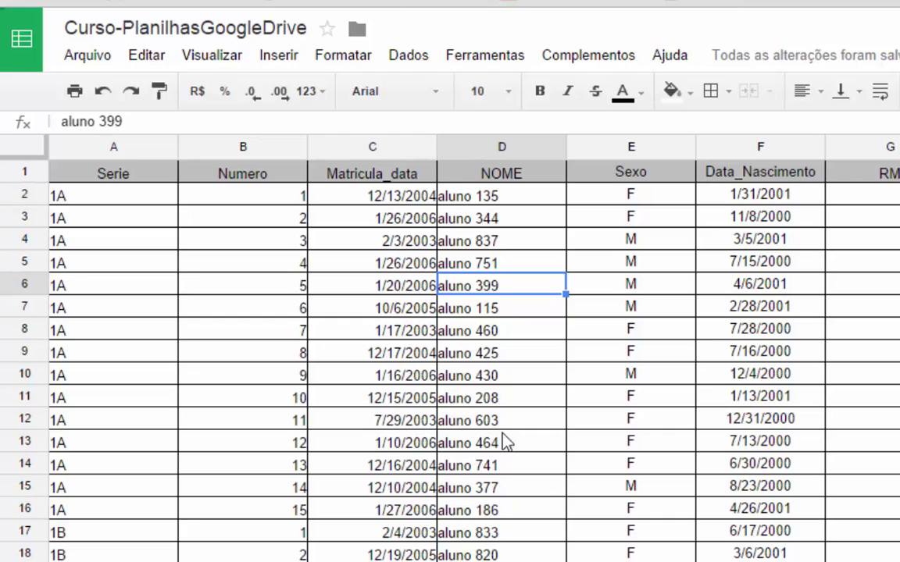
pyautogui.click(514, 145)
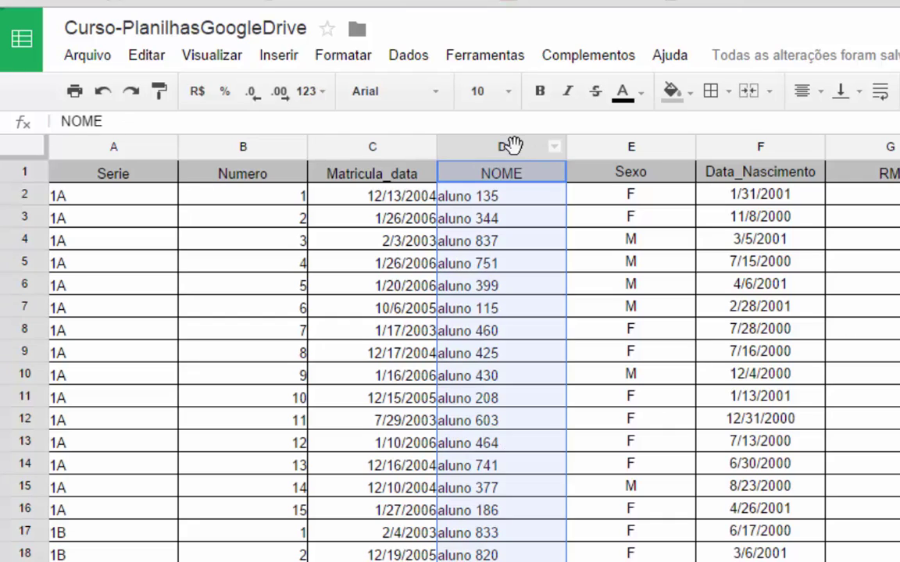
pyautogui.click(410, 56)
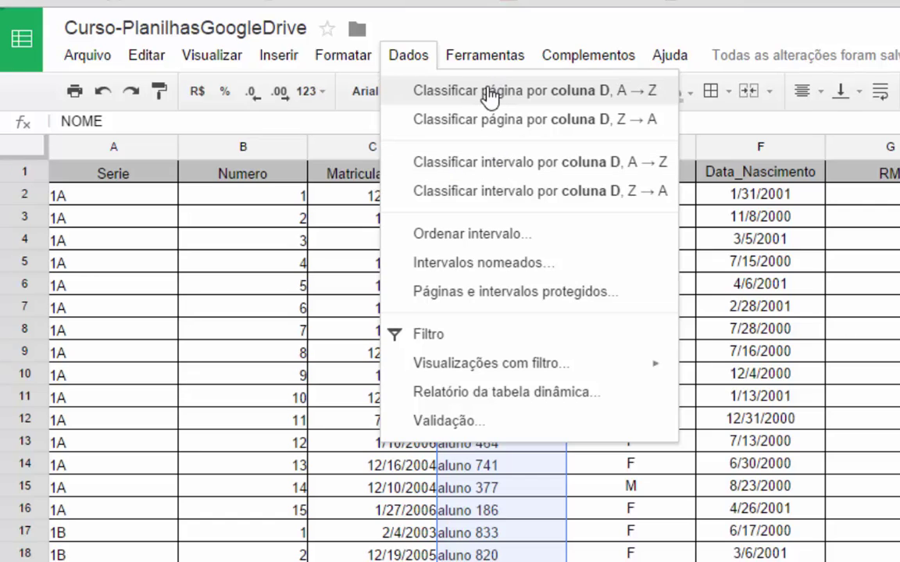
pyautogui.click(544, 170)
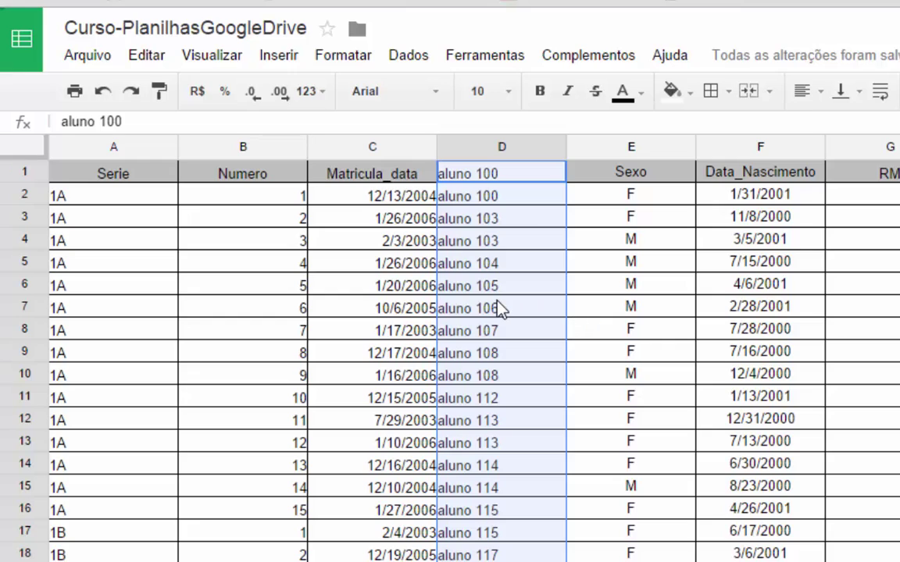
pyautogui.hotkey('ctrl', 'z')
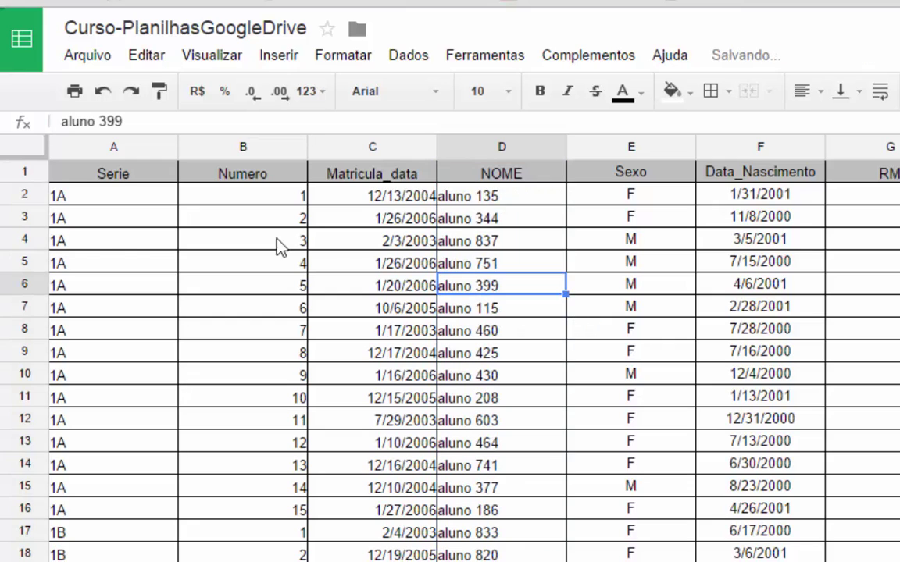
# Step: Fill the whole of row 5 with yellow
pyautogui.click(24, 262)
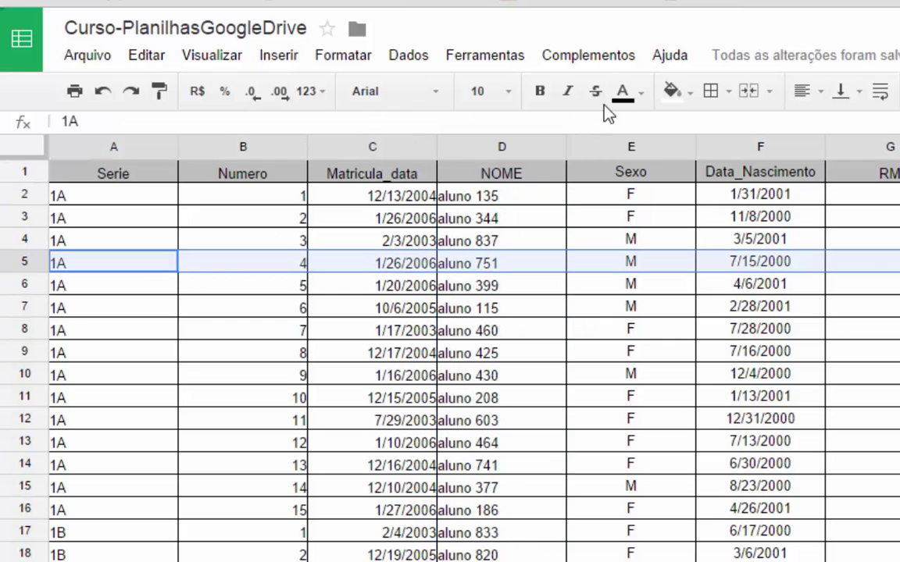
pyautogui.click(676, 97)
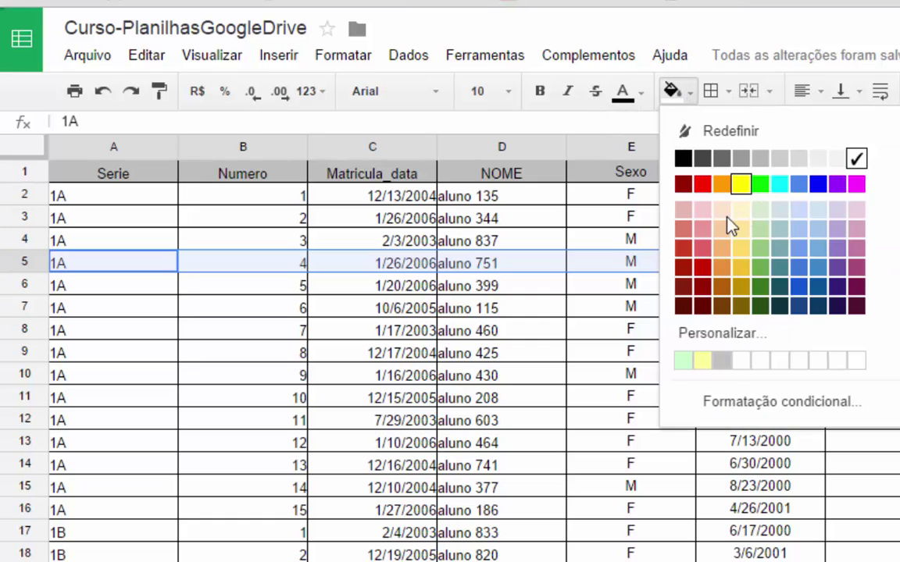
pyautogui.click(739, 183)
pyautogui.click(625, 332)
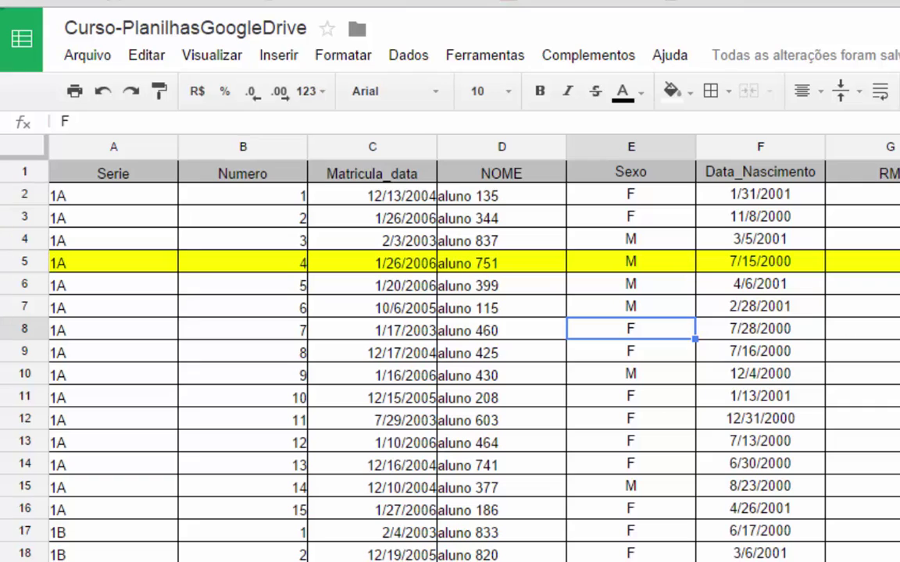
# Step: Try a range sort, A → Z, on column D alone with row 5 highlighted, and undo it
pyautogui.click(508, 153)
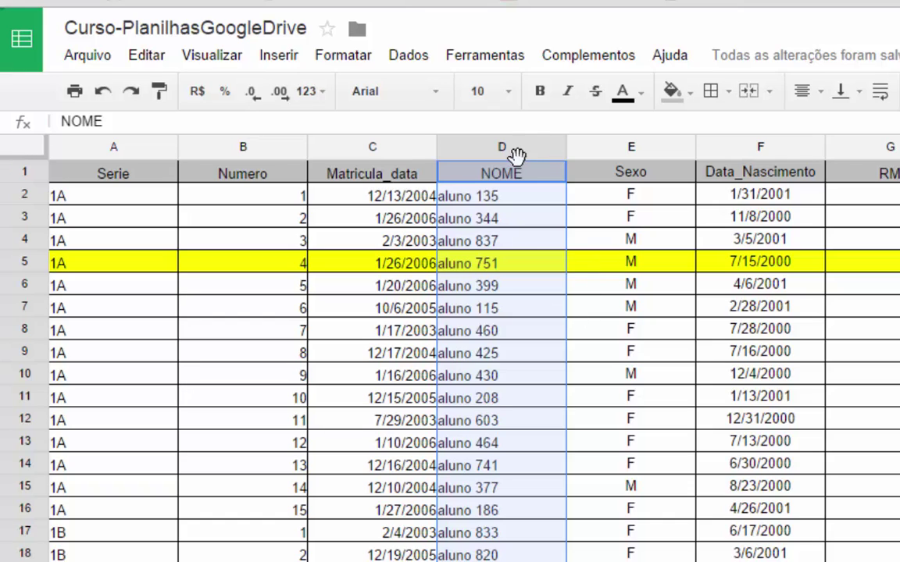
pyautogui.click(404, 56)
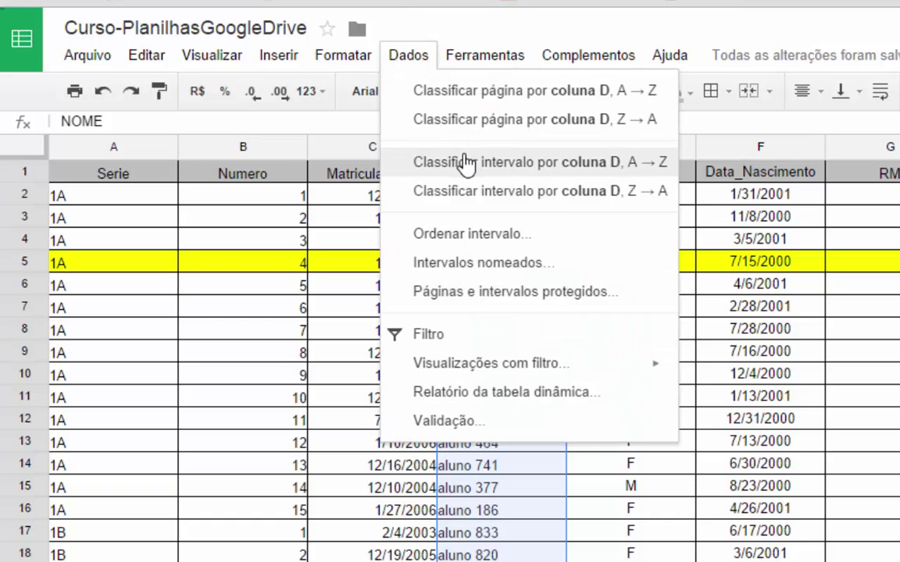
pyautogui.click(519, 164)
pyautogui.click(545, 314)
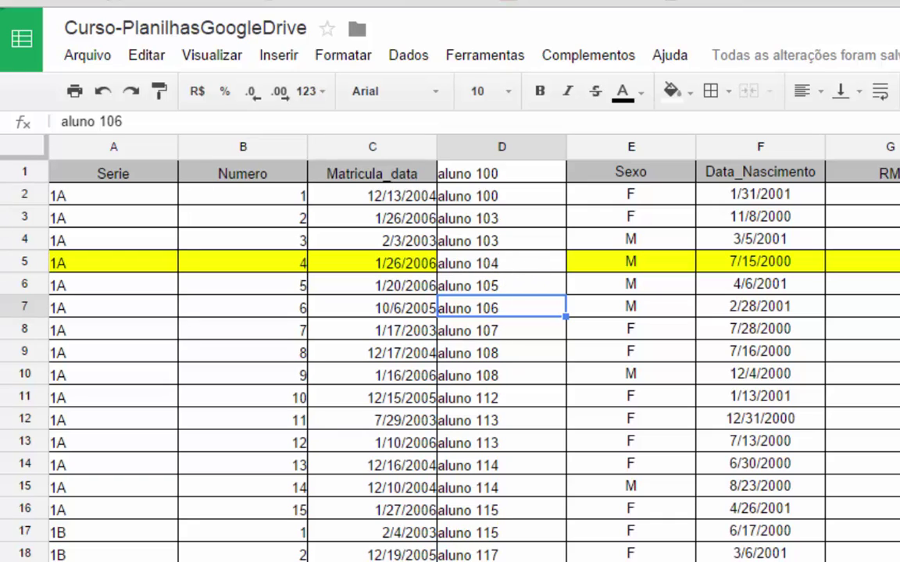
pyautogui.hotkey('ctrl', 'z')
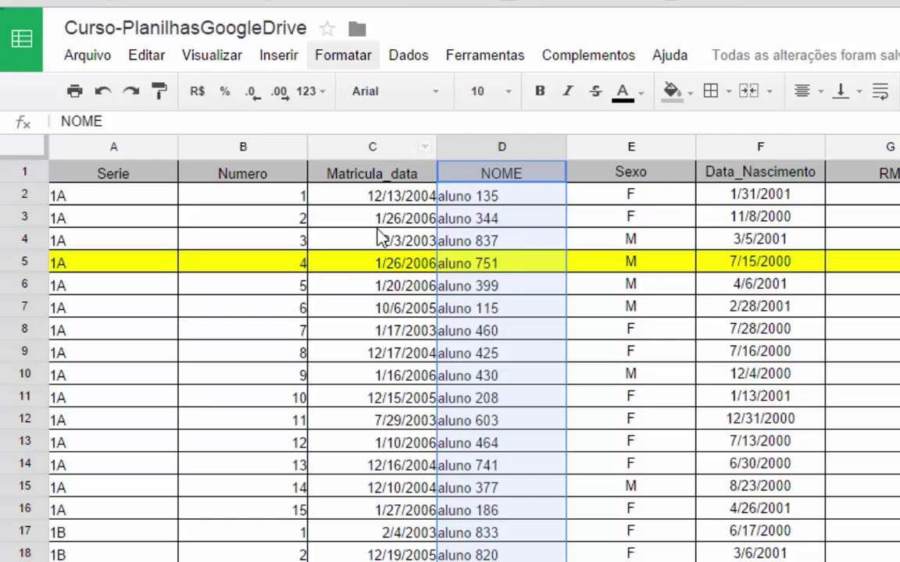
pyautogui.click(617, 399)
pyautogui.click(347, 264)
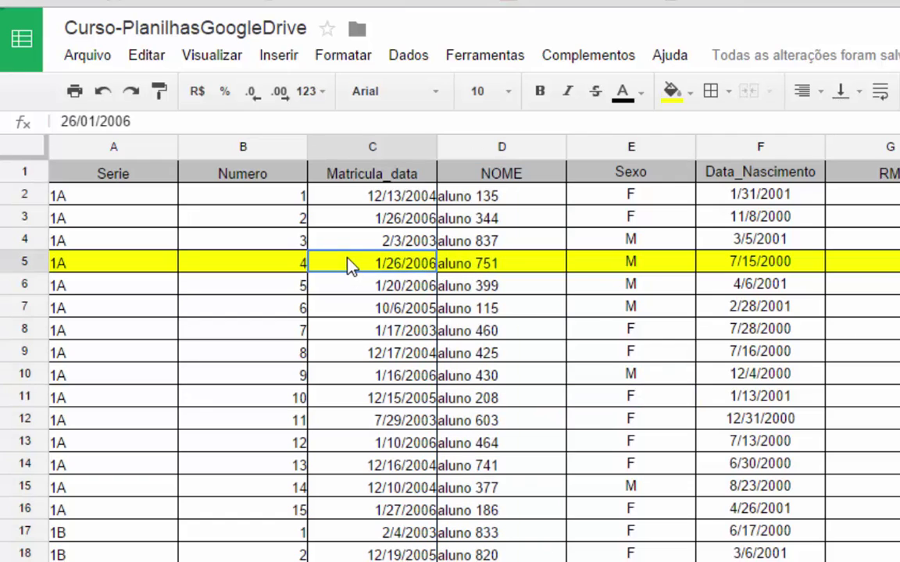
pyautogui.click(347, 218)
pyautogui.click(719, 283)
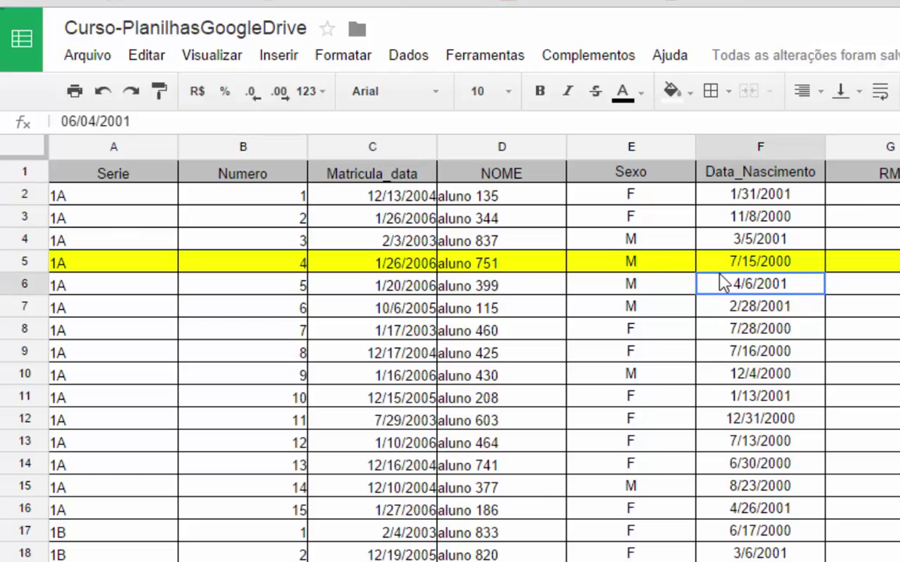
pyautogui.click(676, 264)
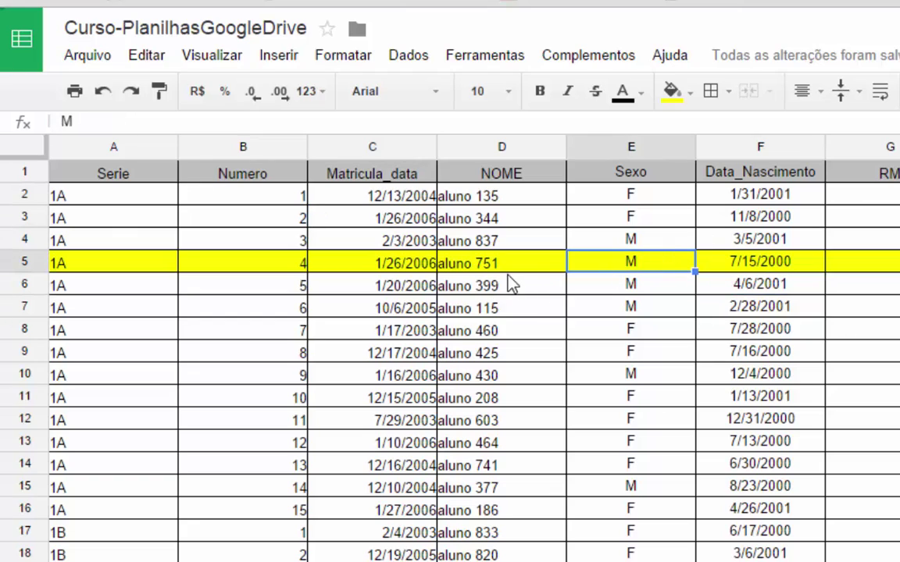
# Step: Select the whole table and start a range sort of A1 to P793 that treats the first row as a header
pyautogui.click(531, 287)
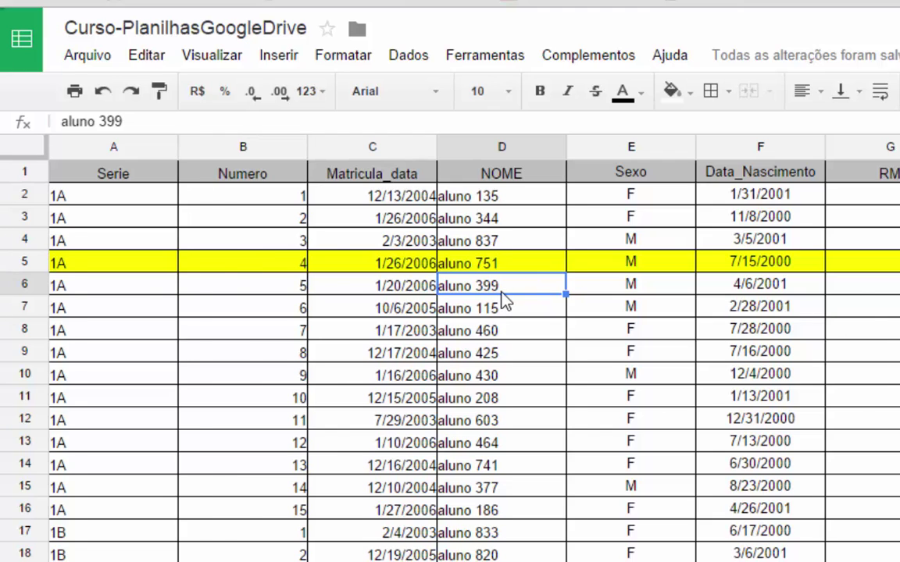
pyautogui.hotkey('ctrl', 'a')
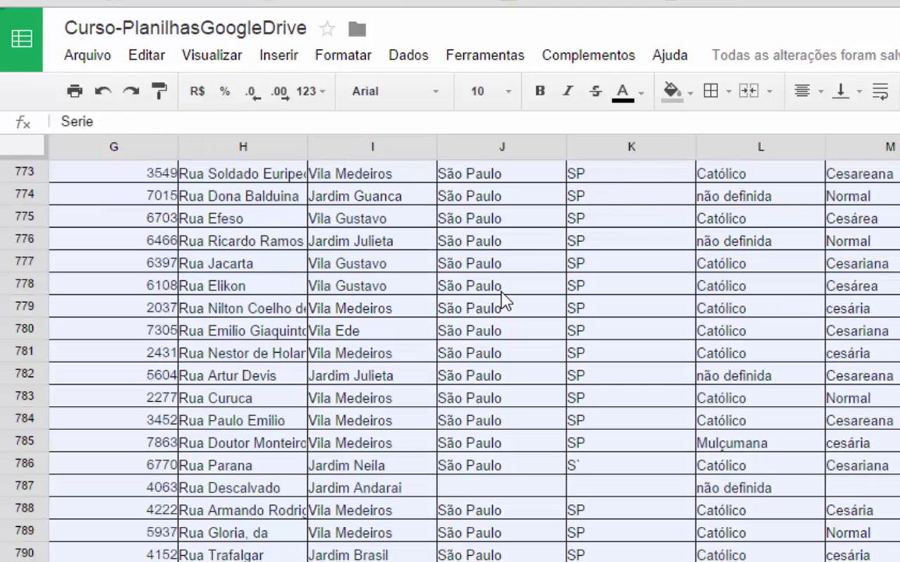
pyautogui.click(315, 59)
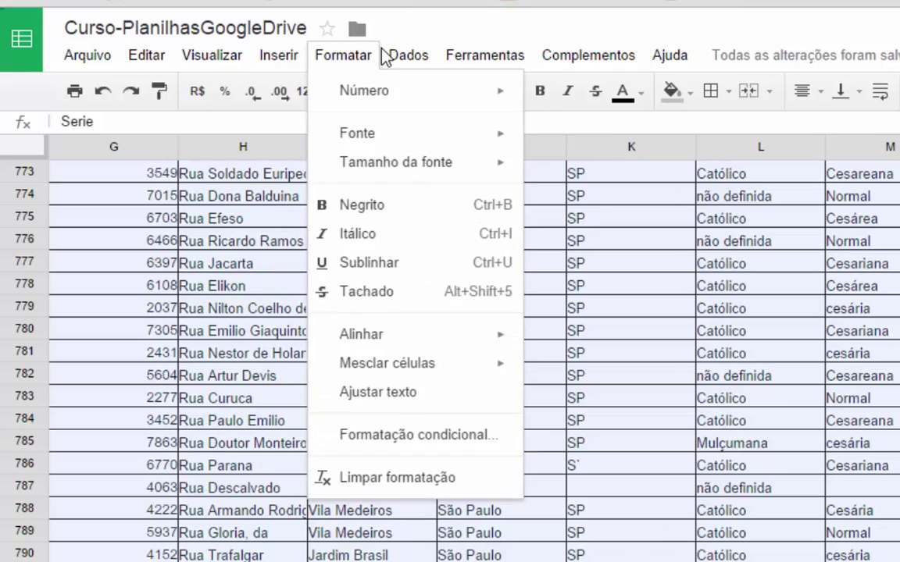
pyautogui.moveTo(394, 56)
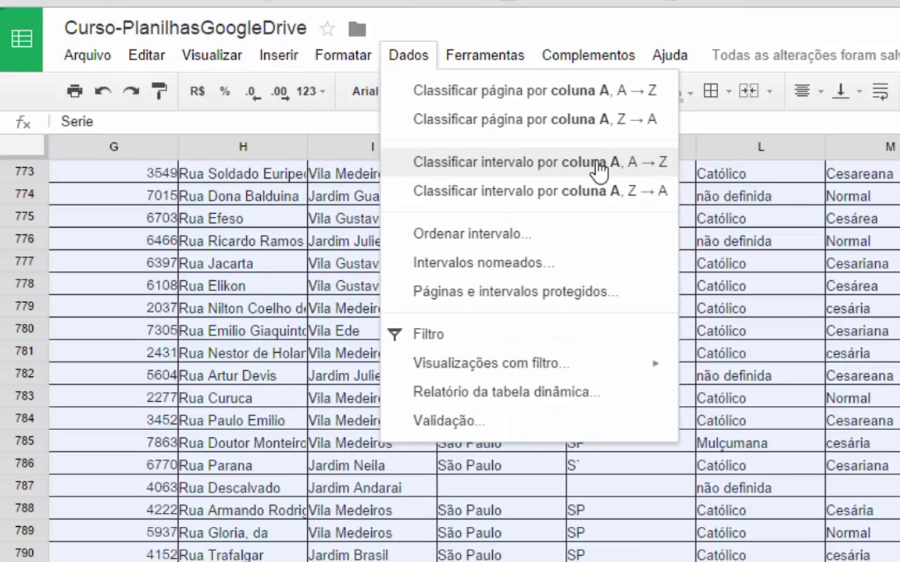
pyautogui.click(496, 236)
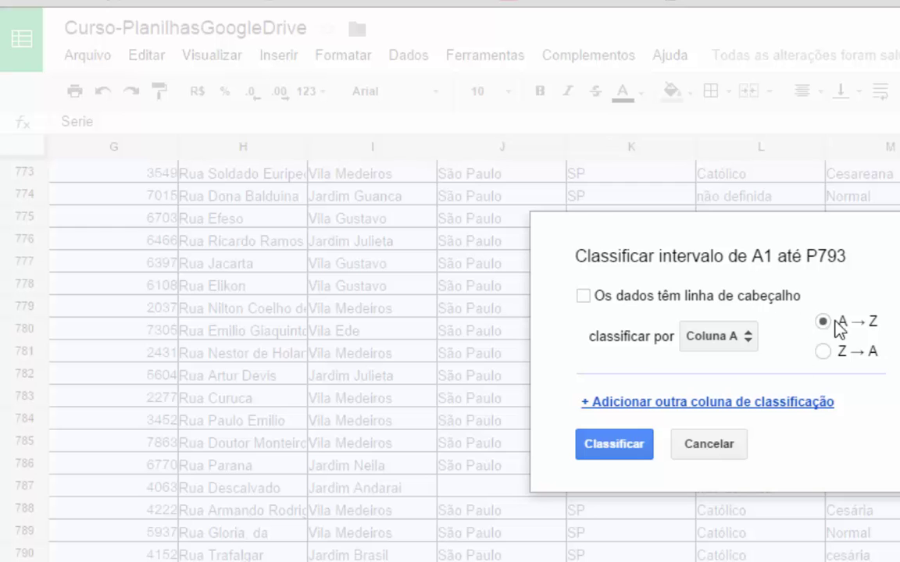
pyautogui.click(617, 299)
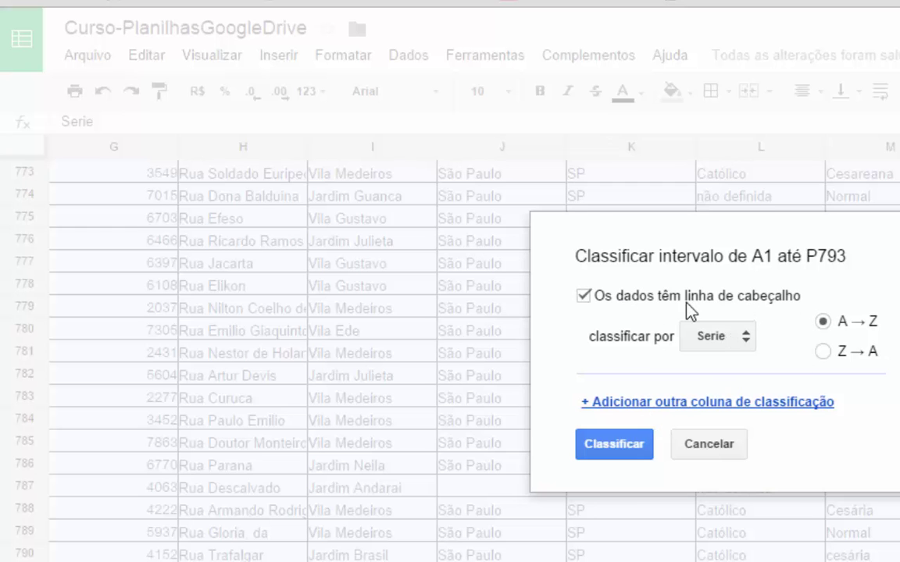
# Step: Review the header names available as sort columns, keep Serie, and cancel the range sort
pyautogui.click(689, 340)
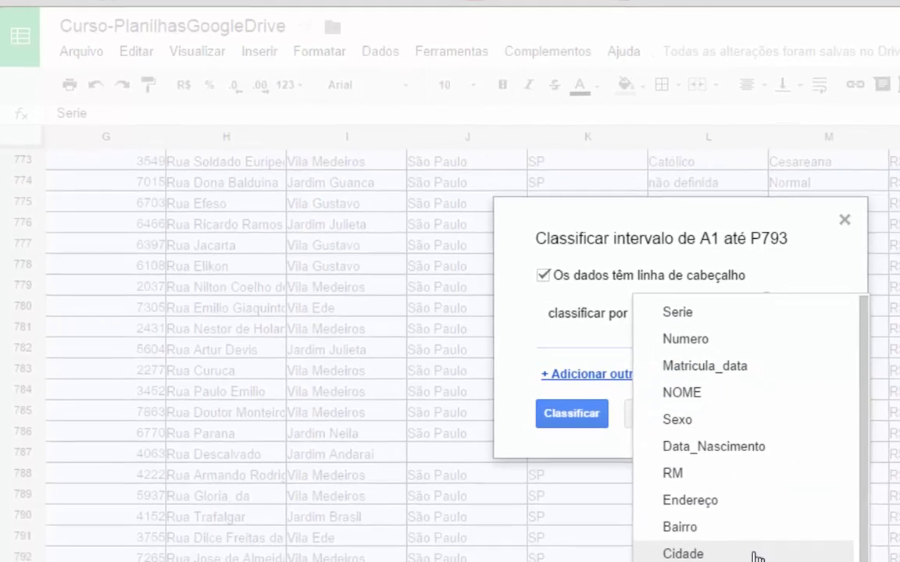
pyautogui.scroll(-2, 750, 531)
pyautogui.scroll(2, 681, 477)
pyautogui.click(585, 248)
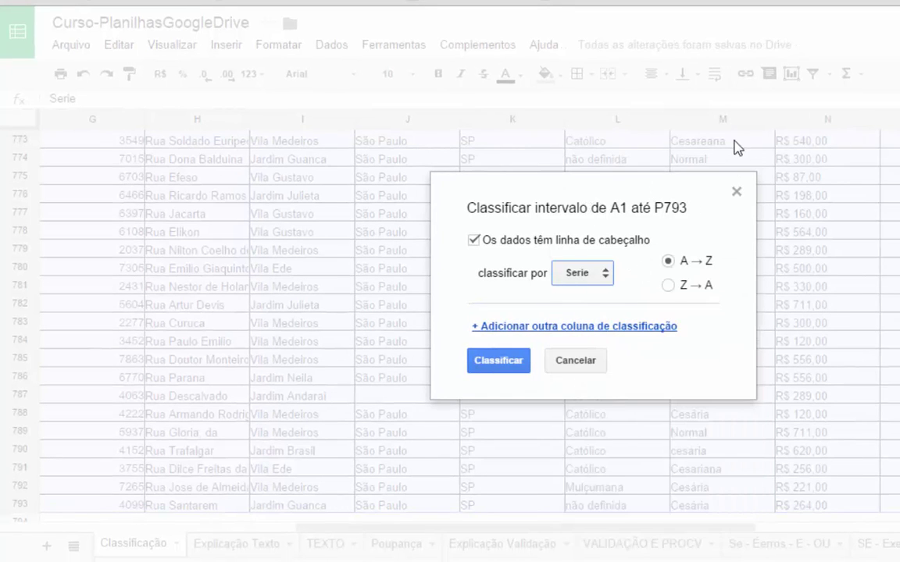
pyautogui.click(576, 360)
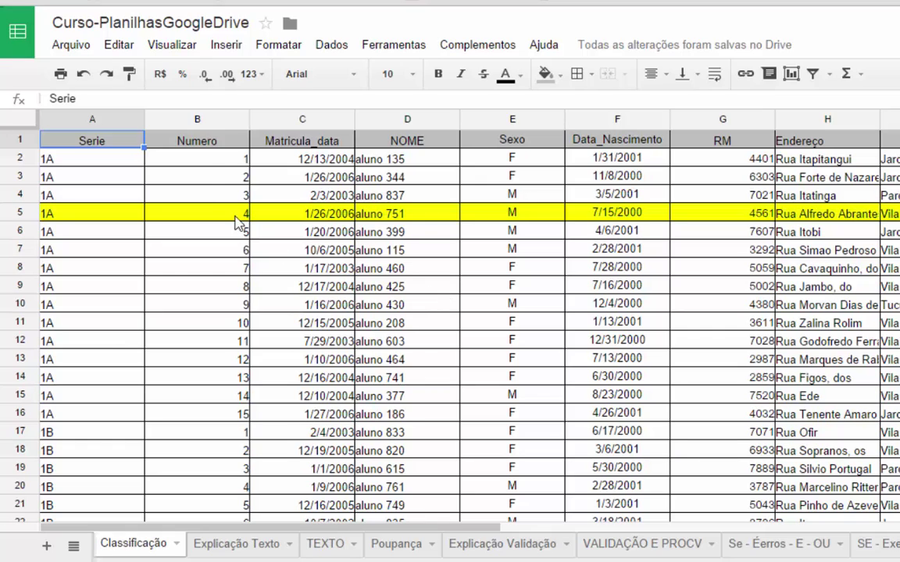
# Step: Open the spreadsheet's revision history and preview the revision of 24 de setembro, 20:27
pyautogui.click(95, 52)
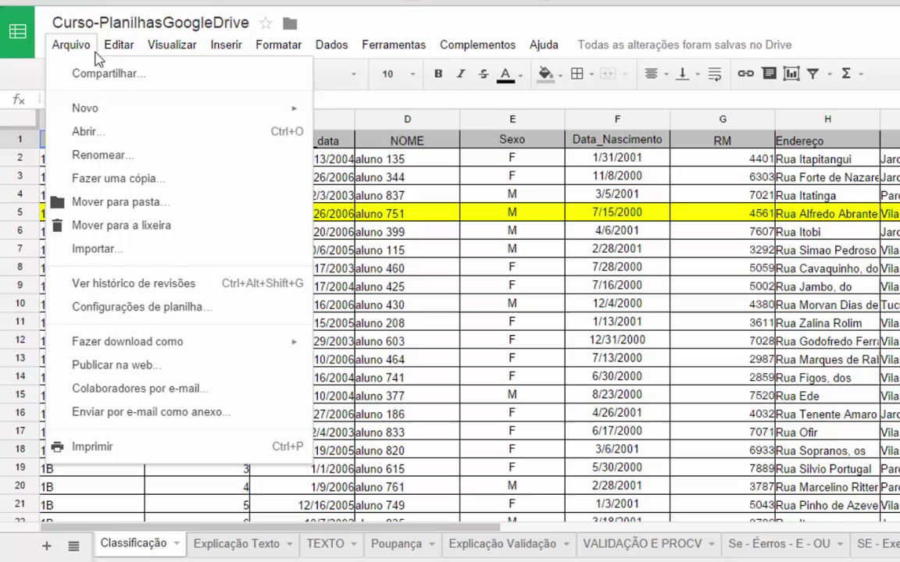
pyautogui.click(133, 283)
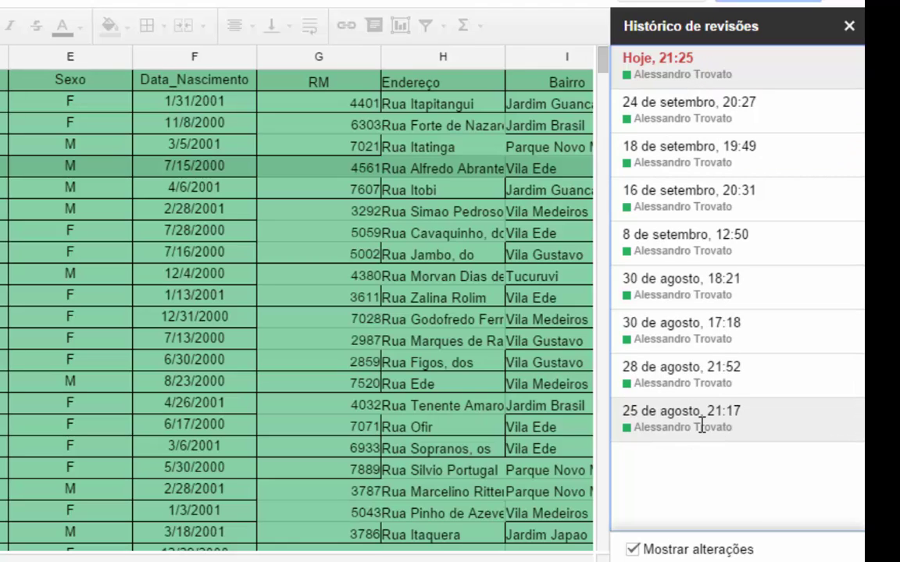
pyautogui.click(682, 119)
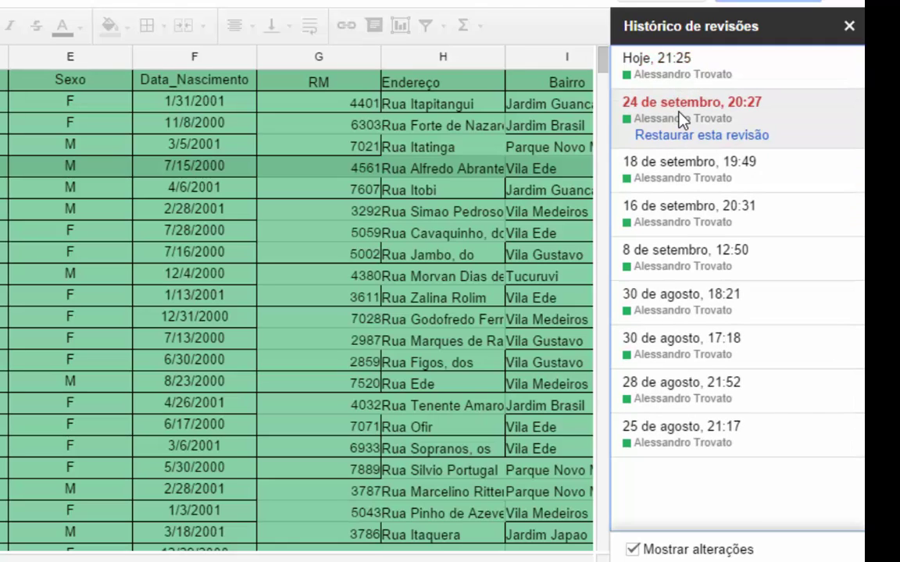